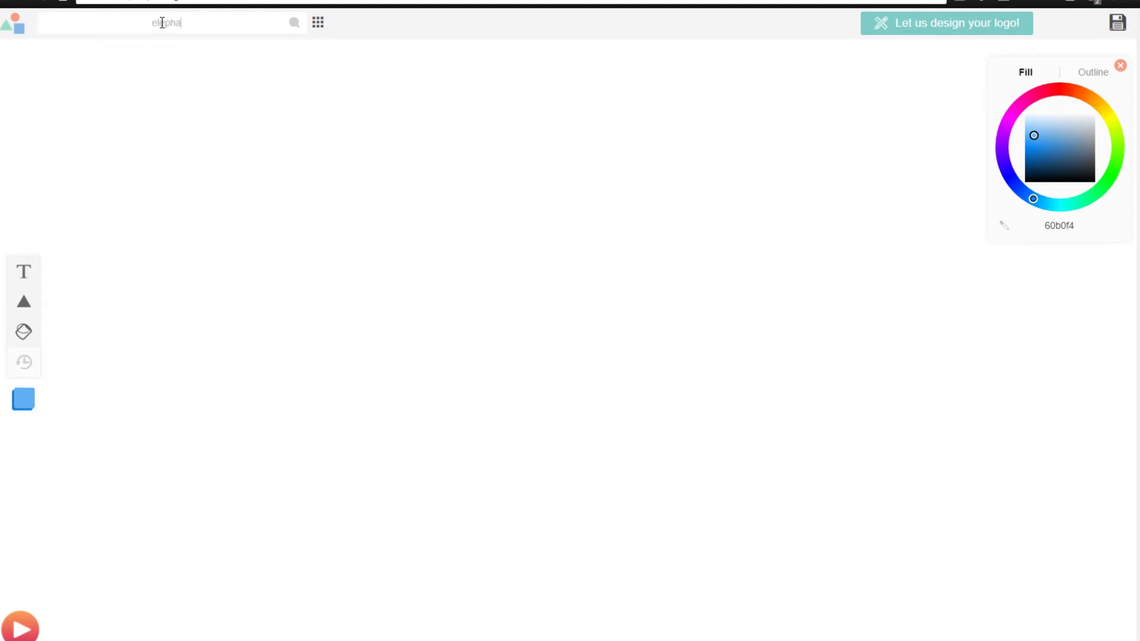
# Step: Search graphics for elephant and place the smiling elephant clipart as the canvas's only layer
pyautogui.write('nt')
pyautogui.press('Return')
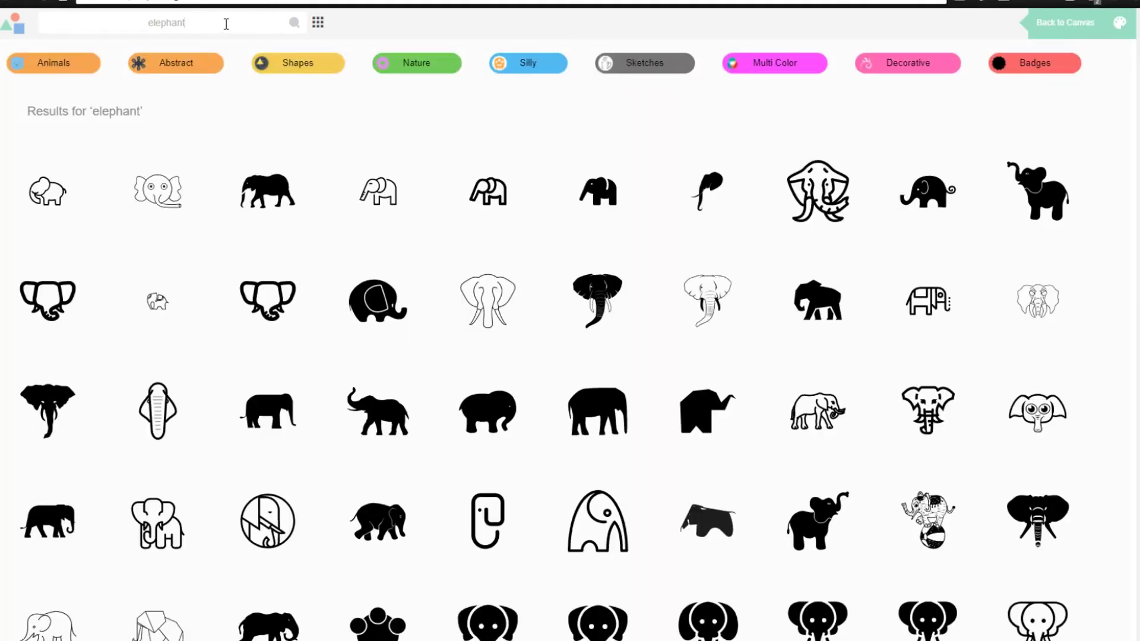
pyautogui.scroll(-2, 600, 378)
pyautogui.scroll(-8, 663, 357)
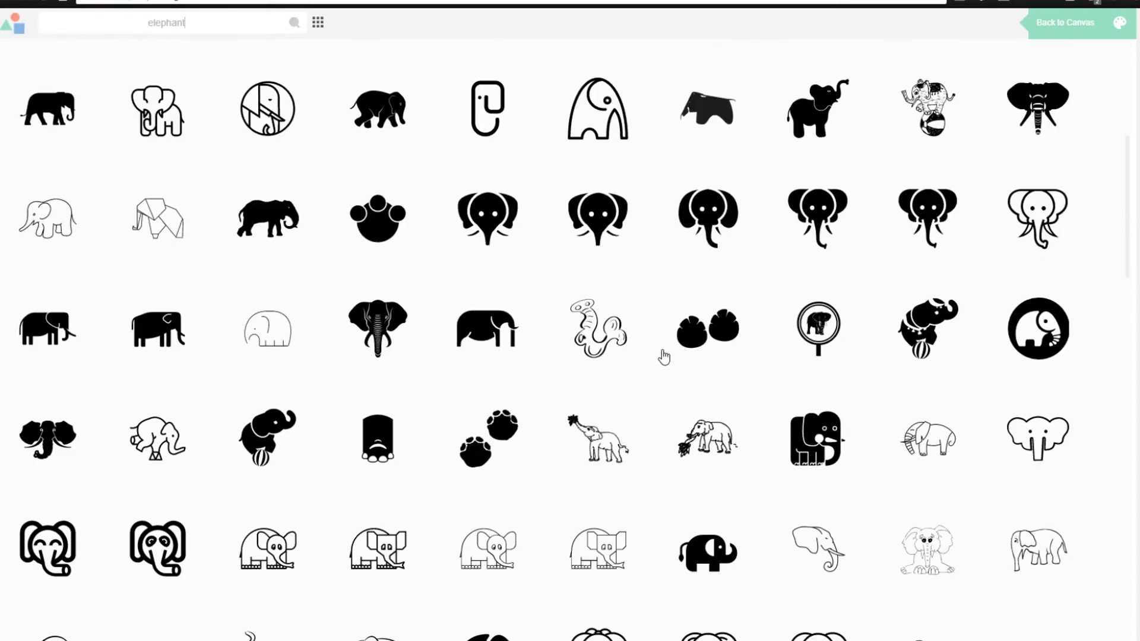
pyautogui.scroll(-1, 663, 355)
pyautogui.scroll(8, 663, 355)
pyautogui.scroll(-5, 663, 356)
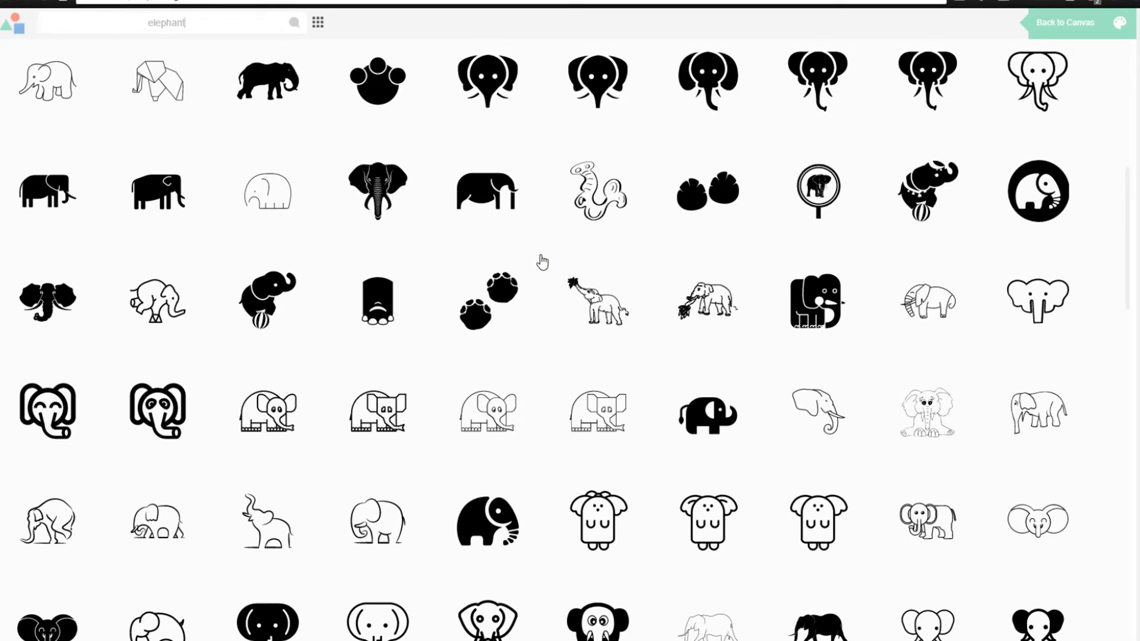
pyautogui.click(52, 421)
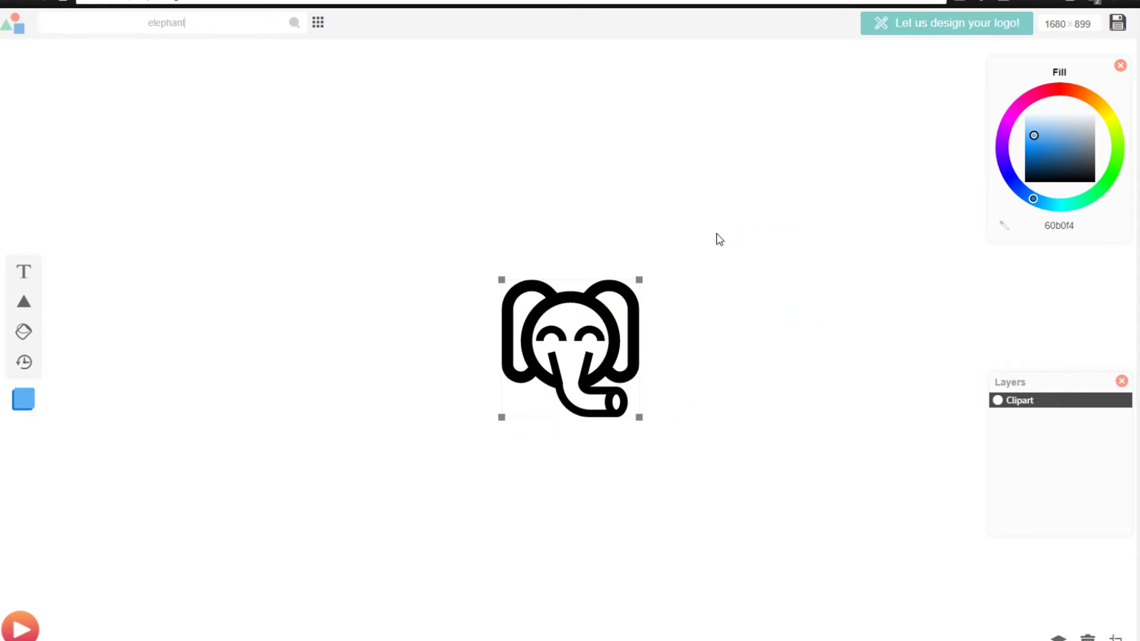
# Step: Select the 'elephant' term in the graphics search box so it can be replaced
pyautogui.moveTo(227, 23); pyautogui.dragTo(98, 40)
# Step: Search graphics for 'circle' and browse the grid of circle shapes
pyautogui.write('circle')
pyautogui.press('Return')
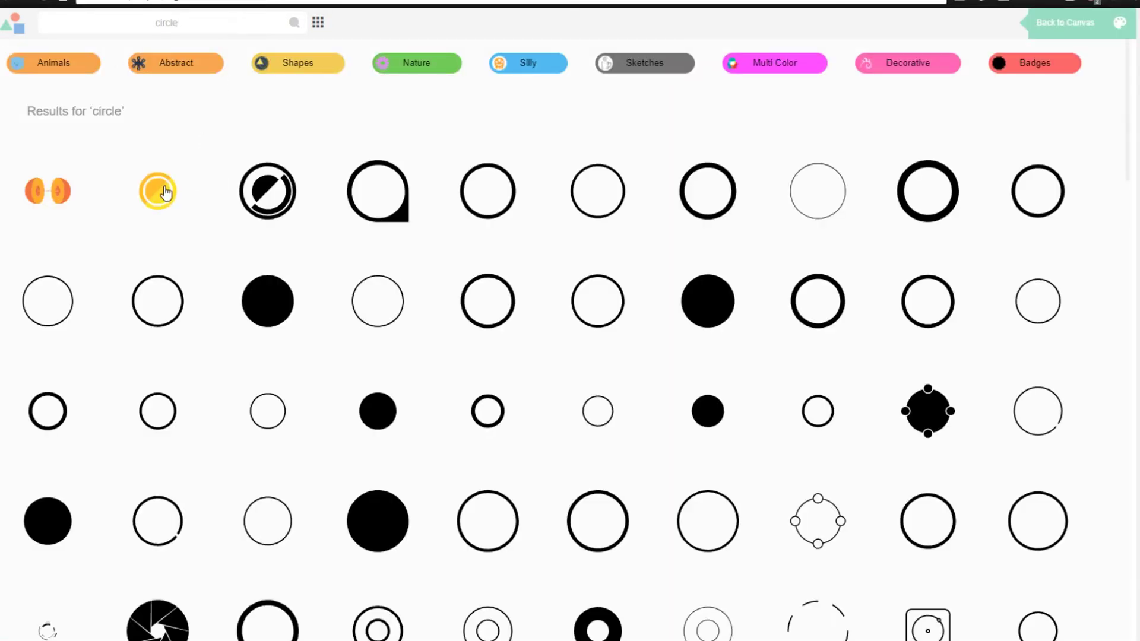
pyautogui.scroll(-2, 229, 265)
pyautogui.scroll(2, 222, 268)
pyautogui.scroll(-2, 735, 231)
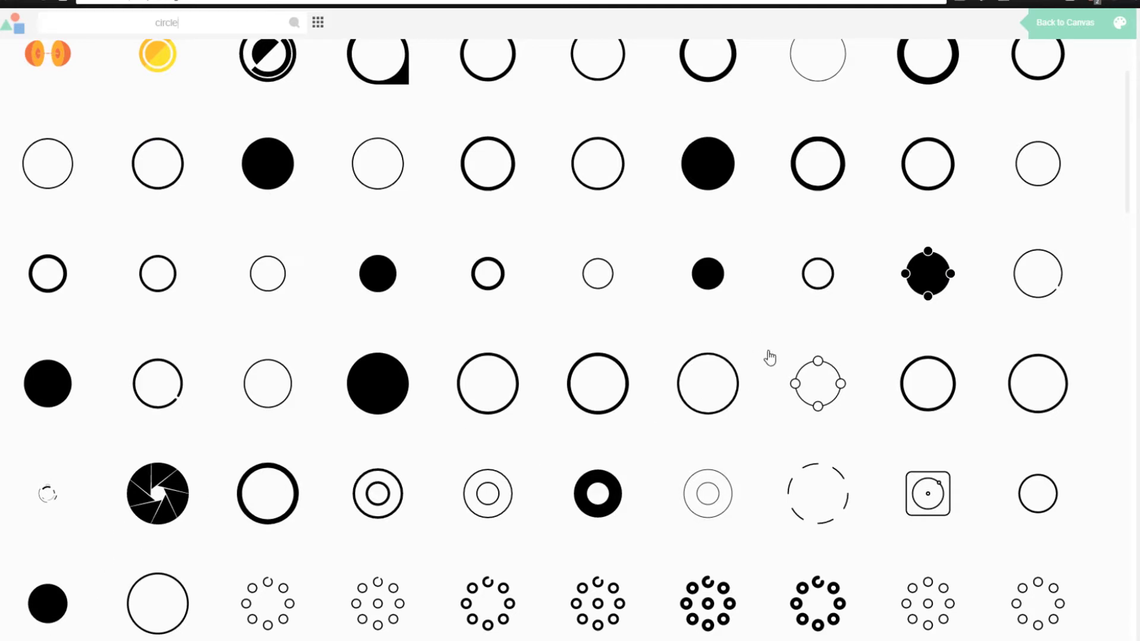
# Step: Add the four-dot circle and enlarge it to about 338 px, left of the elephant
pyautogui.click(935, 278)
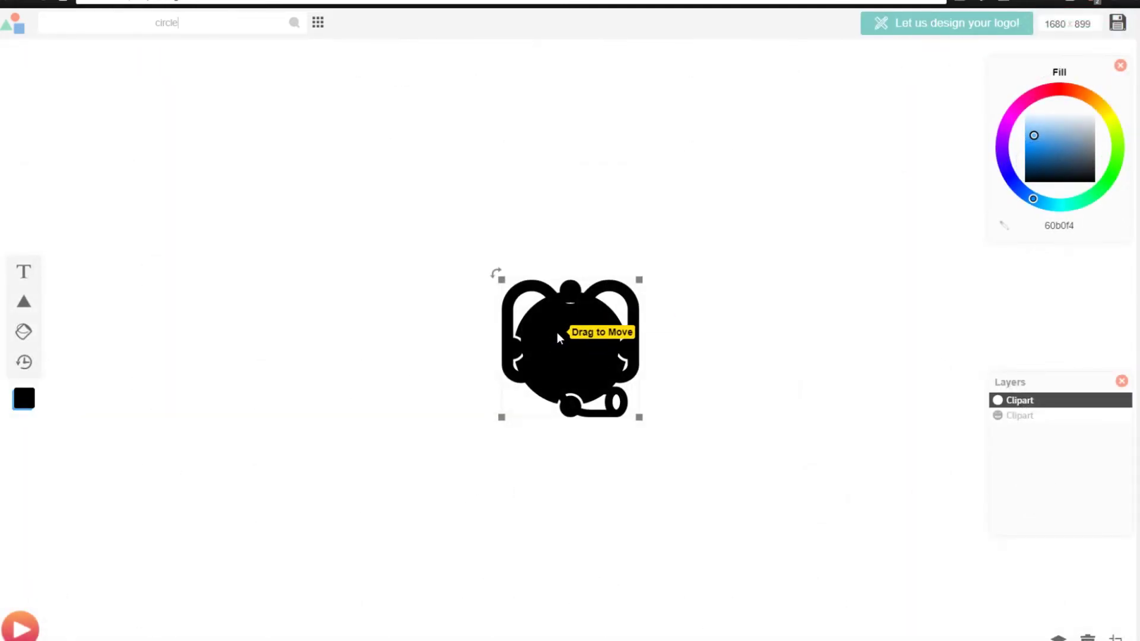
pyautogui.moveTo(563, 333); pyautogui.dragTo(387, 317)
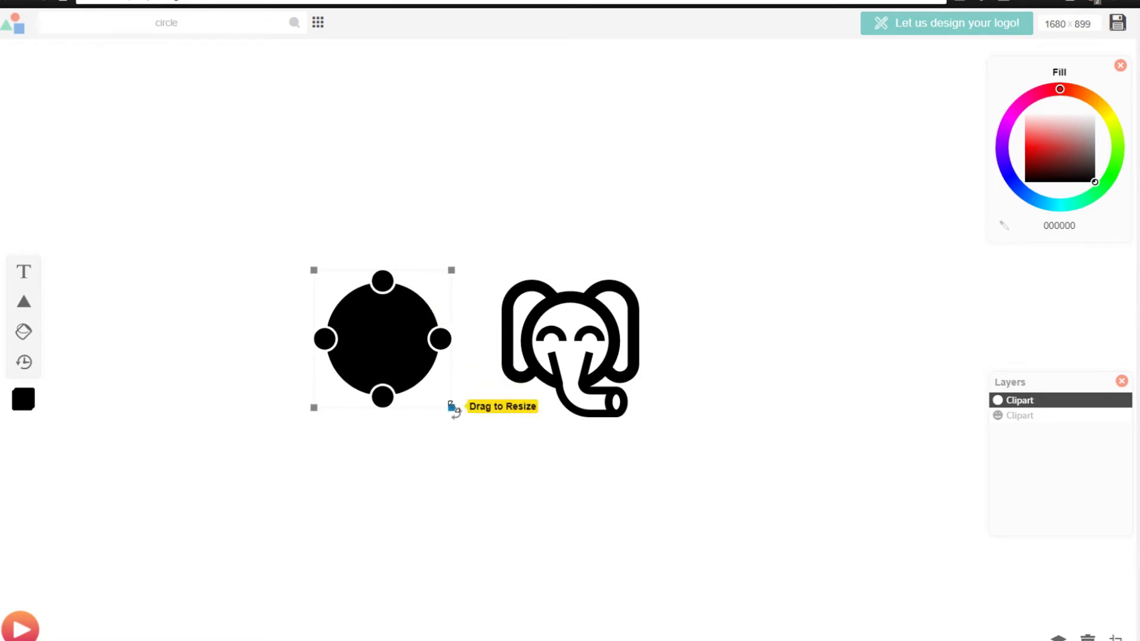
pyautogui.moveTo(451, 408); pyautogui.dragTo(507, 473)
pyautogui.moveTo(443, 397); pyautogui.dragTo(416, 371)
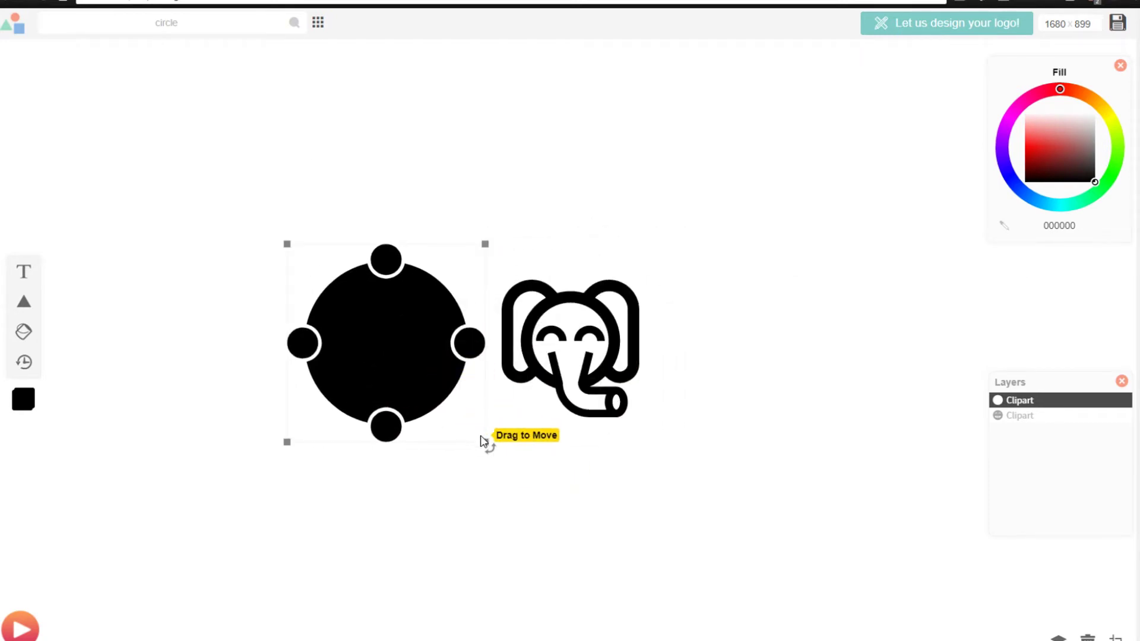
pyautogui.moveTo(485, 443); pyautogui.dragTo(519, 474)
pyautogui.moveTo(453, 390); pyautogui.dragTo(369, 376)
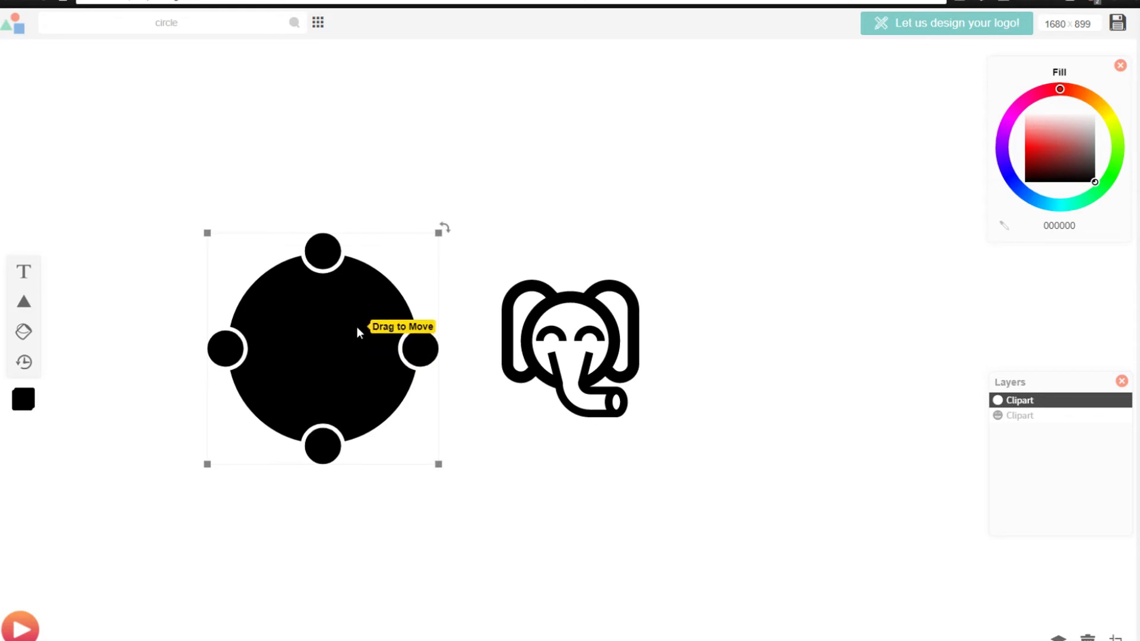
pyautogui.moveTo(359, 327)
pyautogui.mouseDown()
pyautogui.moveTo(522, 311)
pyautogui.moveTo(347, 320)
pyautogui.moveTo(390, 324)
pyautogui.moveTo(532, 288)
pyautogui.moveTo(524, 308)
pyautogui.moveTo(346, 323)
pyautogui.moveTo(386, 314)
pyautogui.moveTo(351, 341)
pyautogui.moveTo(358, 331)
pyautogui.mouseUp()
# Step: Select the elephant, then select the 'circle' search term for replacement
pyautogui.click(586, 313)
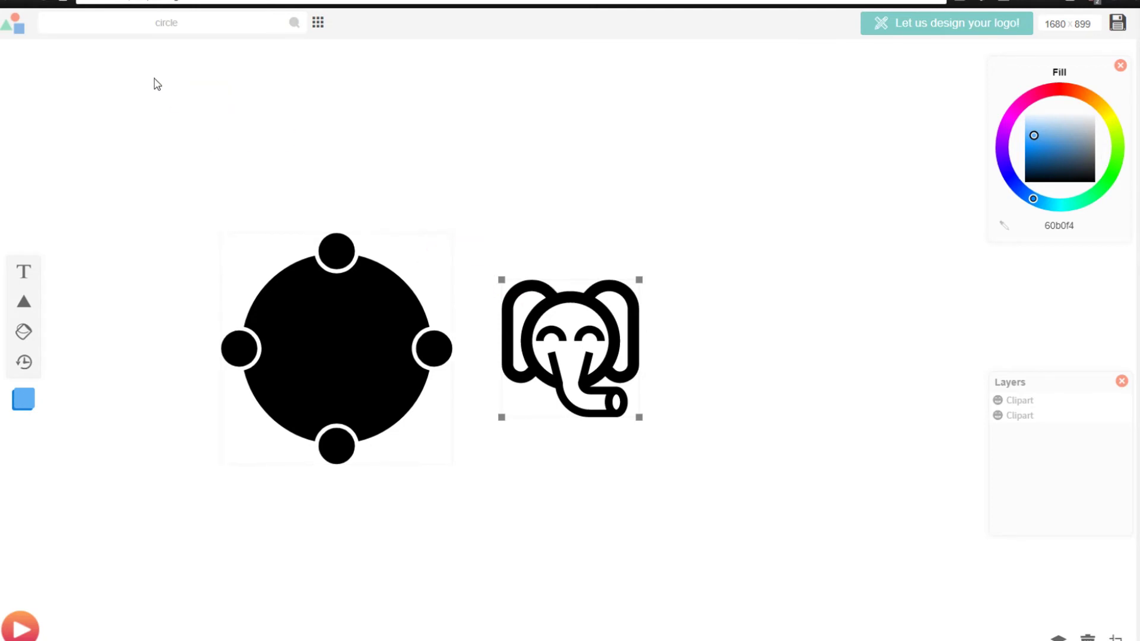
pyautogui.moveTo(202, 27); pyautogui.dragTo(133, 31)
pyautogui.moveTo(246, 32); pyautogui.dragTo(119, 28)
# Step: Search graphics for 'coin' and browse the money and currency results
pyautogui.write('coin')
pyautogui.press('Return')
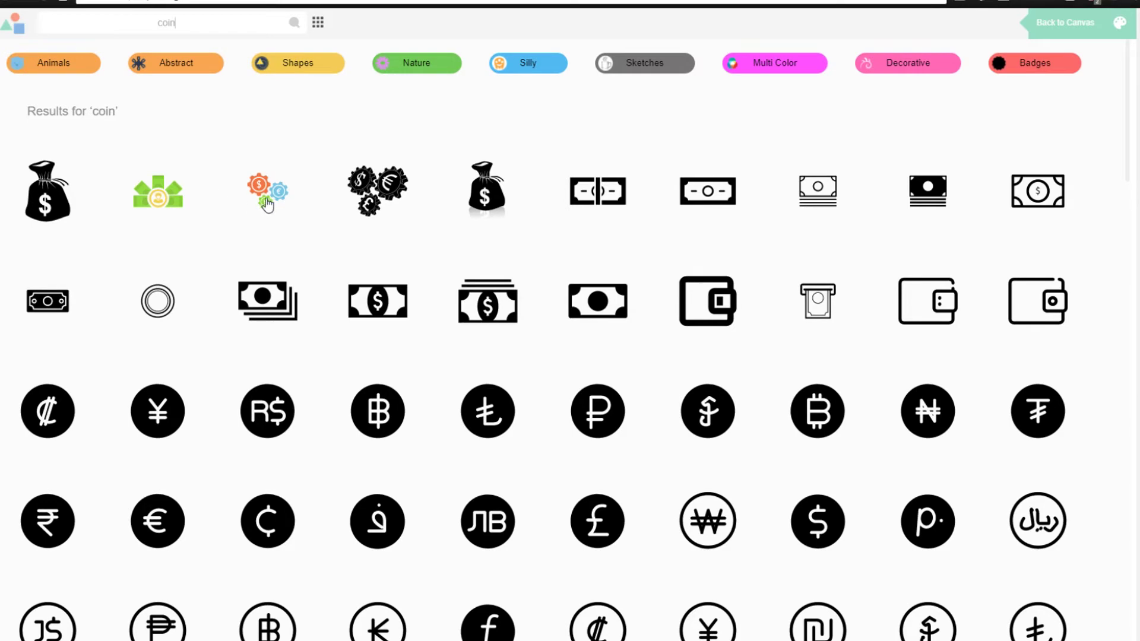
pyautogui.scroll(-3, 209, 366)
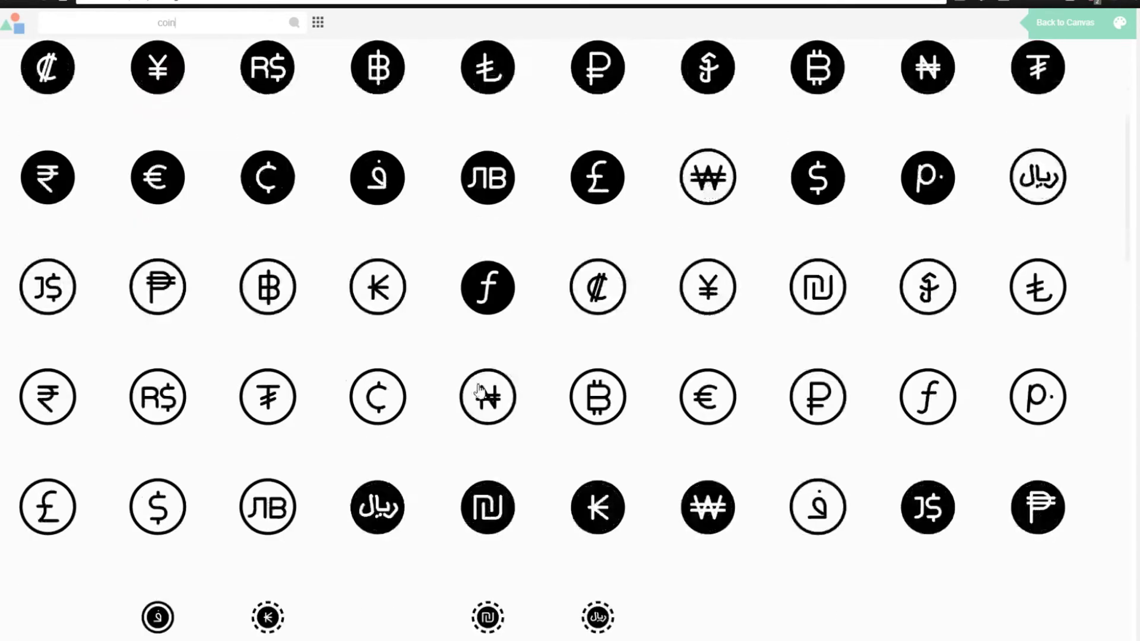
pyautogui.scroll(-1, 604, 467)
pyautogui.scroll(7, 448, 412)
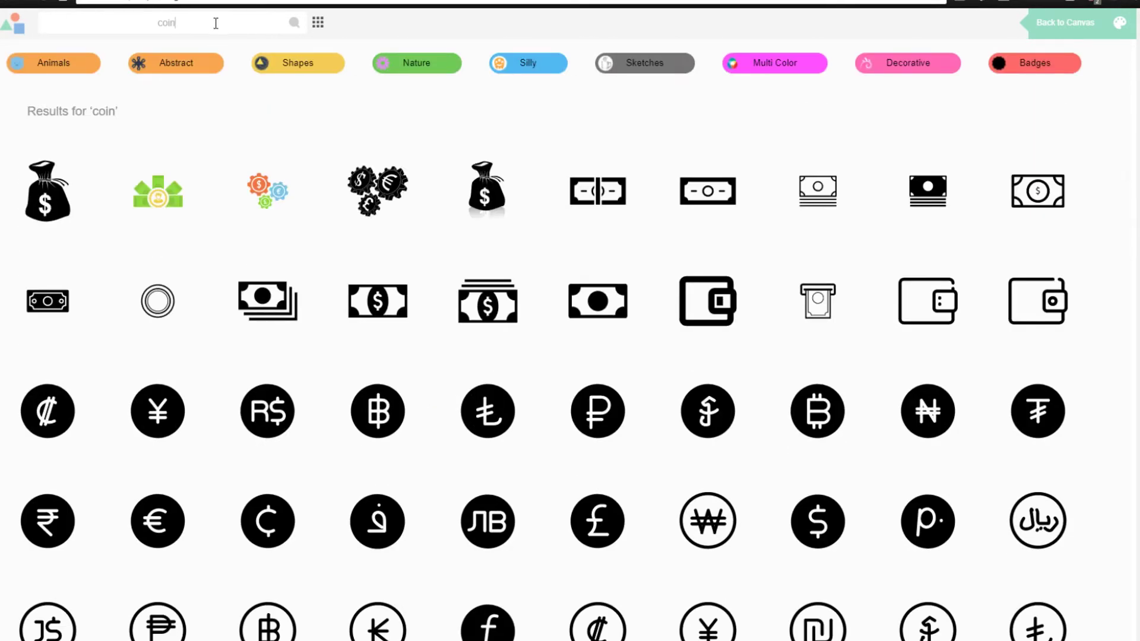
# Step: Replace the search term with 'crypto' and browse the Bitcoin results
pyautogui.moveTo(215, 23); pyautogui.dragTo(92, 17)
pyautogui.write('crypto')
pyautogui.press('Return')
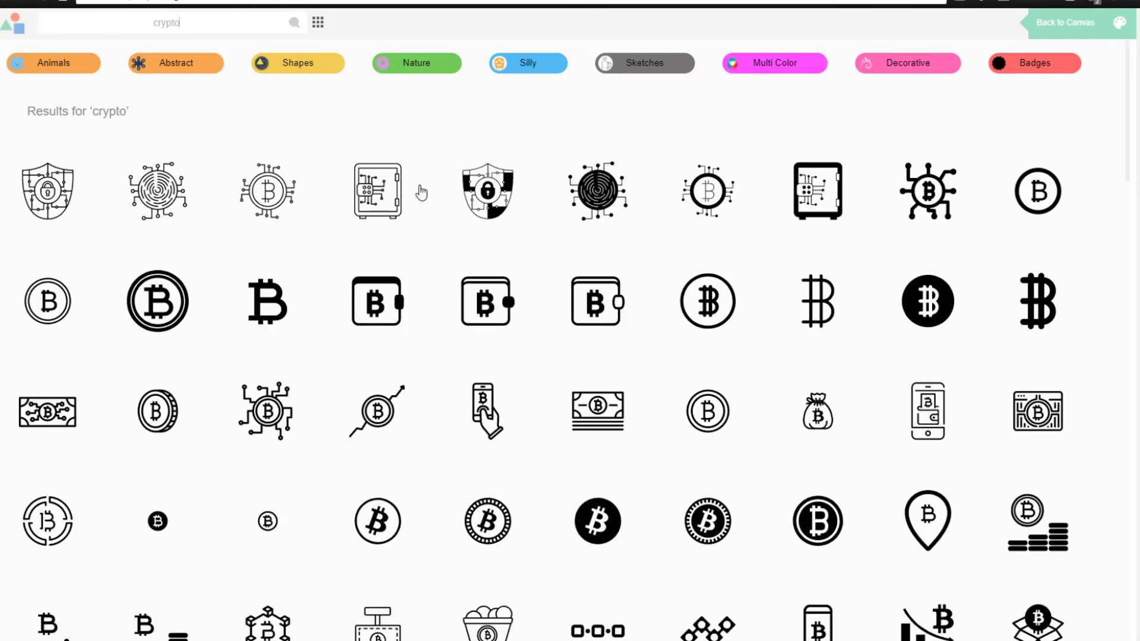
pyautogui.scroll(-3, 601, 344)
pyautogui.scroll(3, 424, 336)
# Step: Browse the Nature, Silly and Sketches graphics categories
pyautogui.click(390, 70)
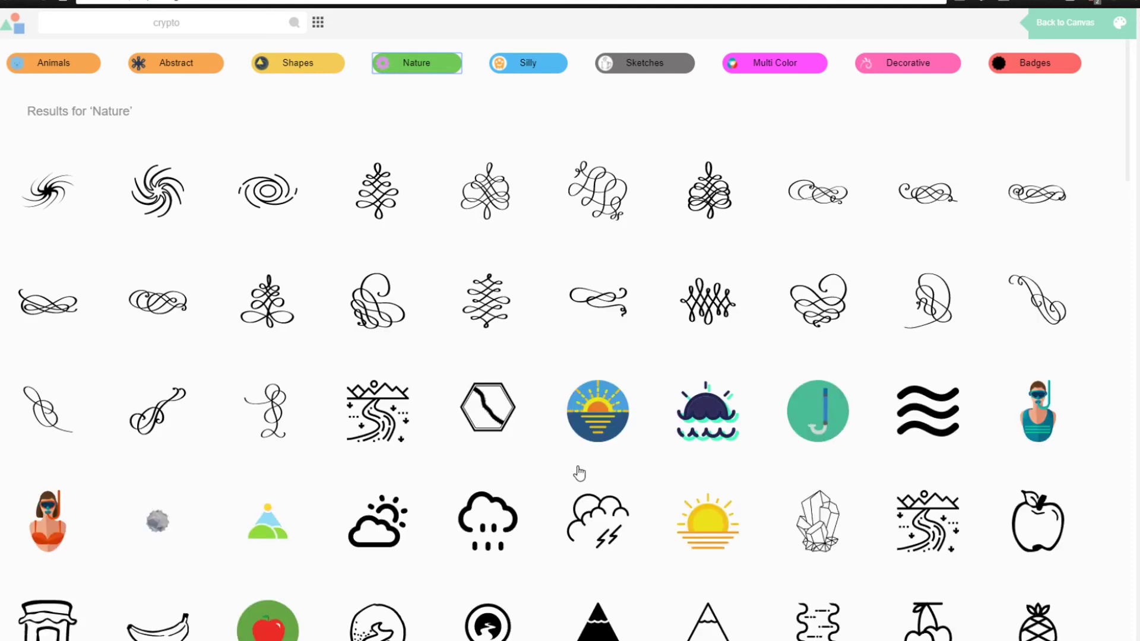
pyautogui.scroll(-7, 576, 473)
pyautogui.scroll(2, 540, 463)
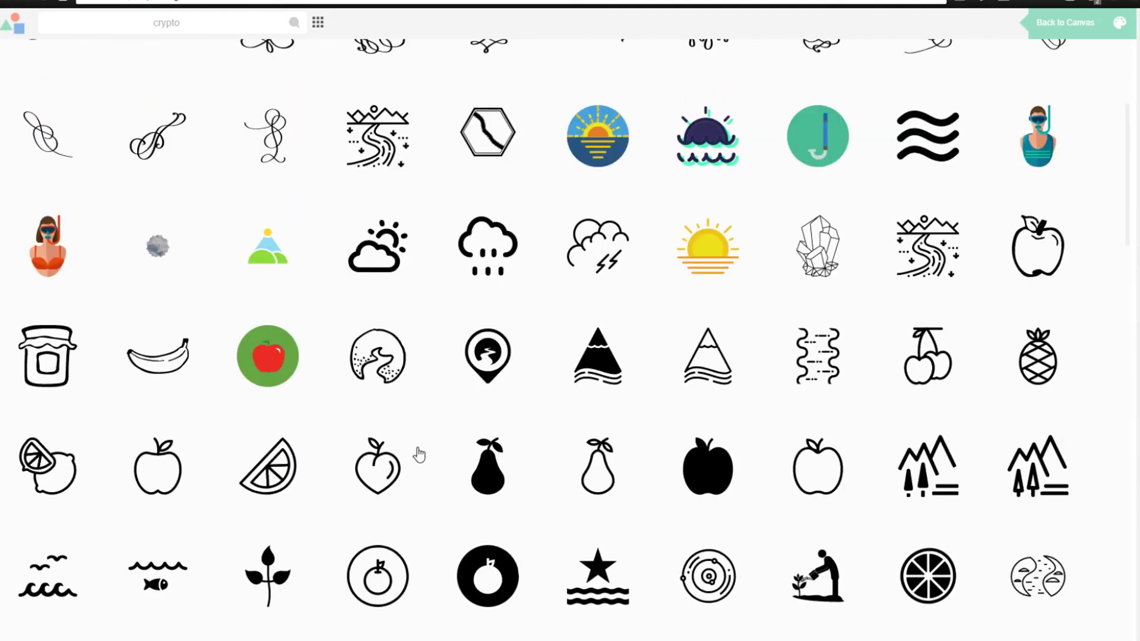
pyautogui.scroll(5, 480, 344)
pyautogui.click(542, 65)
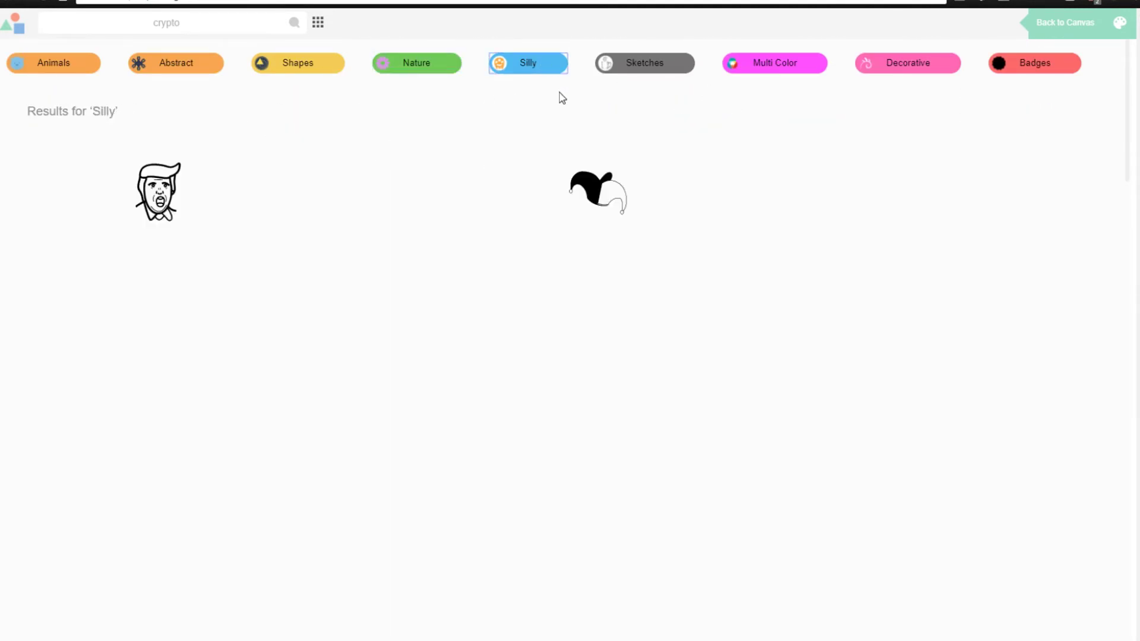
pyautogui.scroll(-2, 431, 243)
pyautogui.scroll(2, 621, 196)
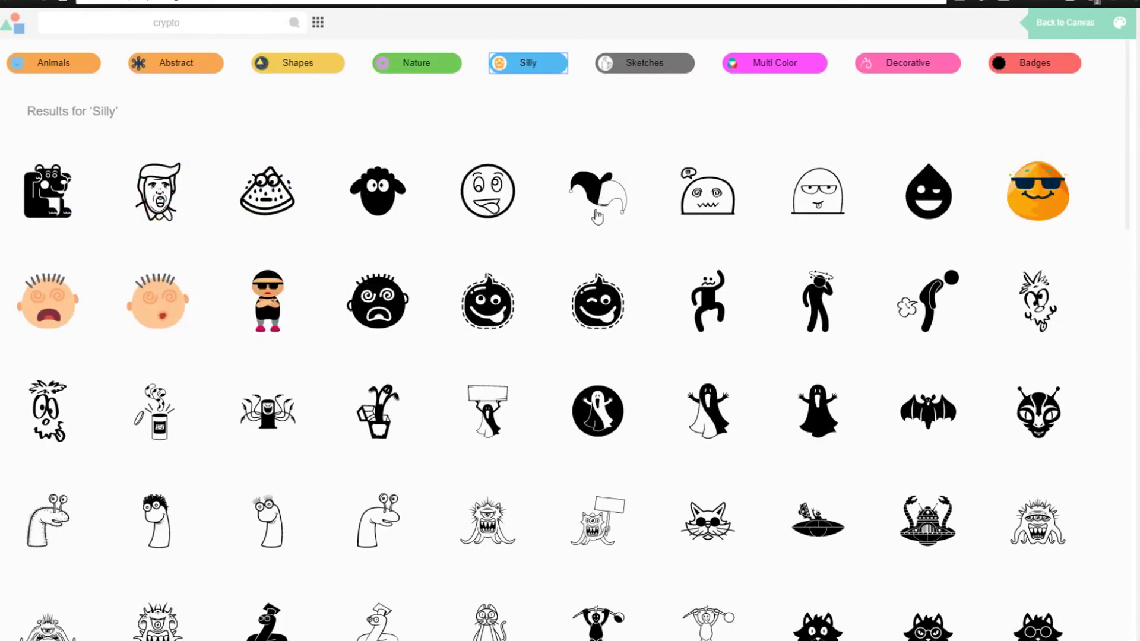
pyautogui.click(672, 68)
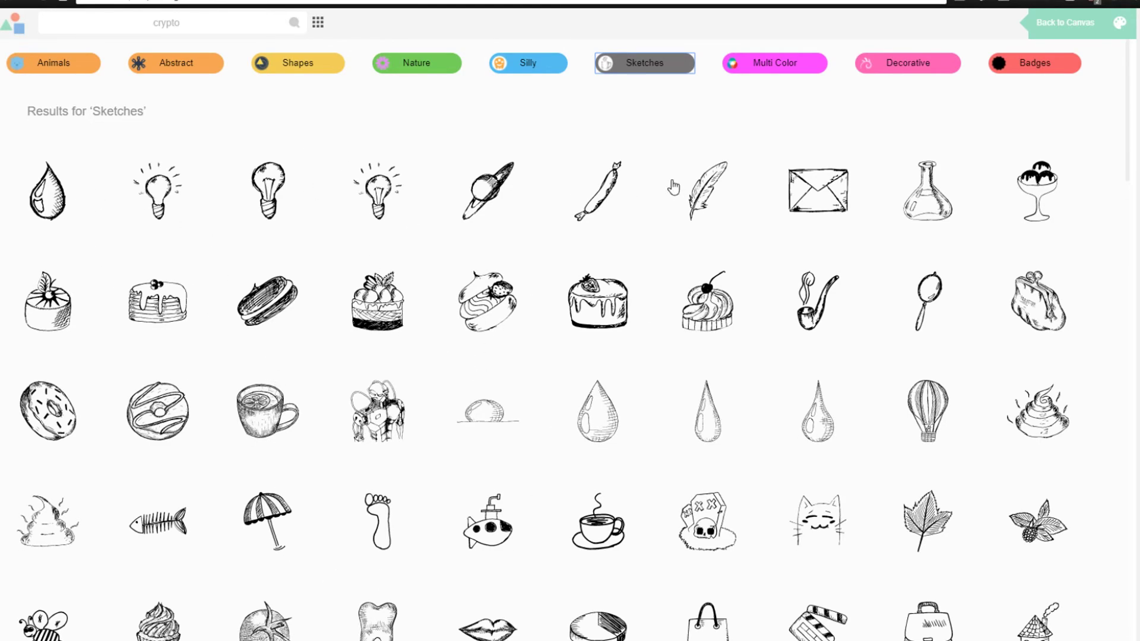
# Step: Flip through Multi Color, Silly and Nature, then scroll the Shapes clipart results
pyautogui.click(793, 70)
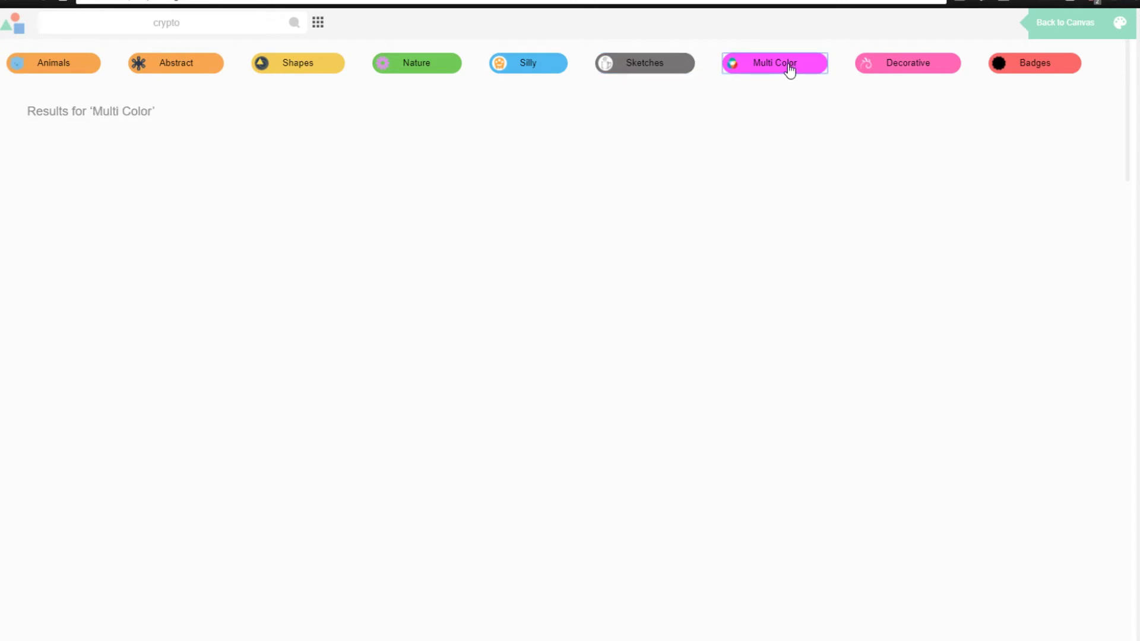
pyautogui.click(498, 64)
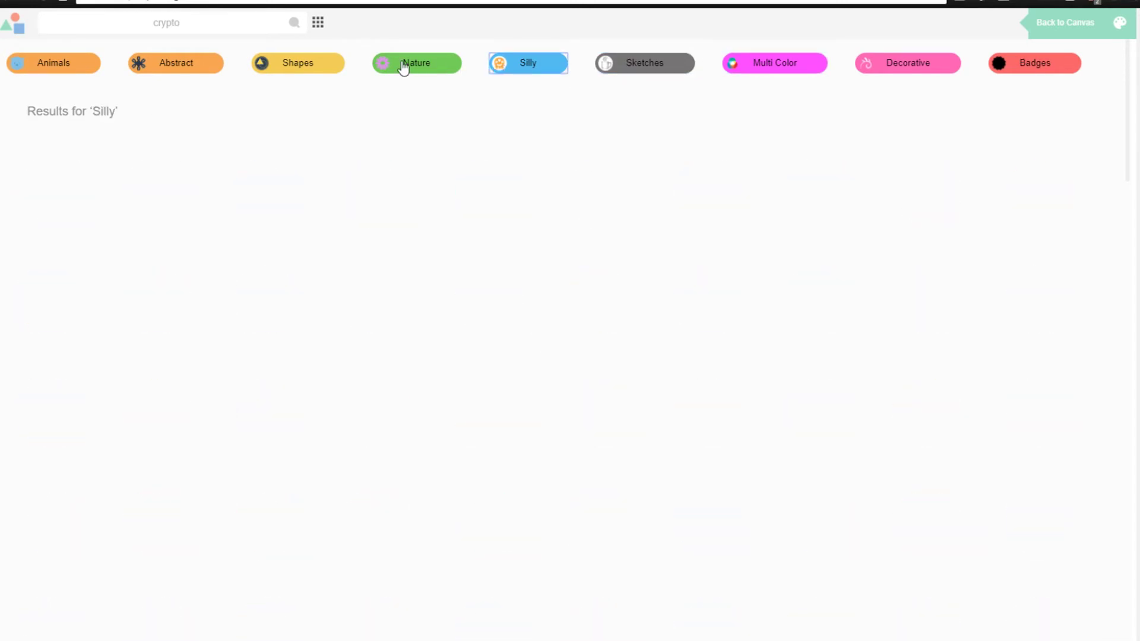
pyautogui.click(404, 66)
pyautogui.click(336, 69)
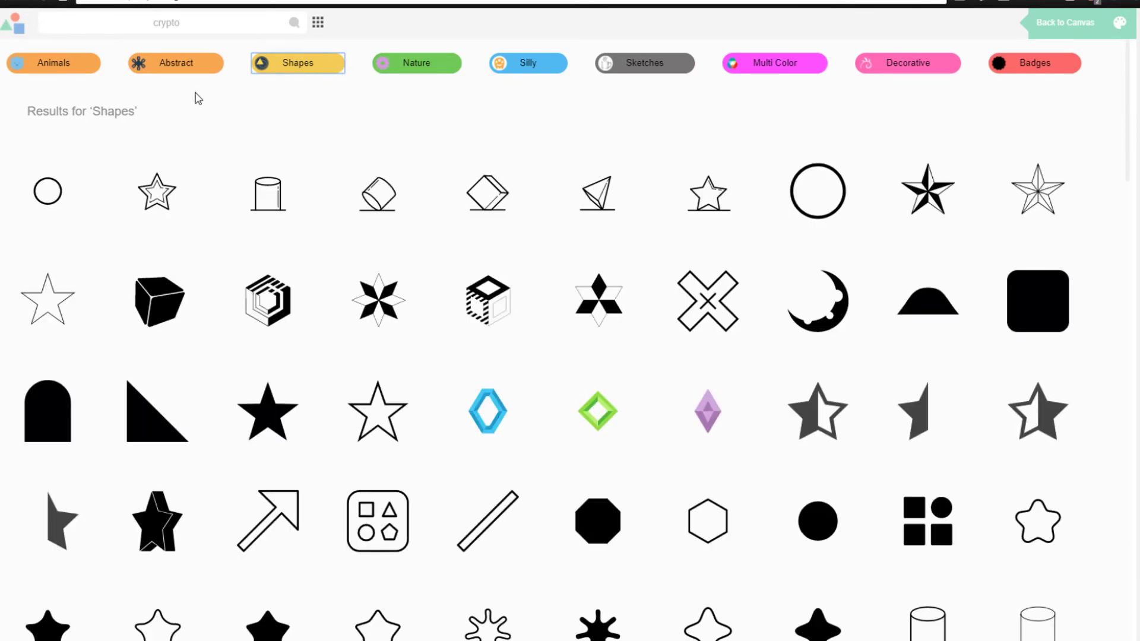
pyautogui.scroll(-2, 407, 320)
pyautogui.scroll(2, 357, 321)
pyautogui.scroll(-3, 832, 109)
pyautogui.scroll(3, 832, 109)
# Step: Recolour the elephant purple (bf65f9), enlarge it, and move the black circle to overlap it
pyautogui.click(1065, 23)
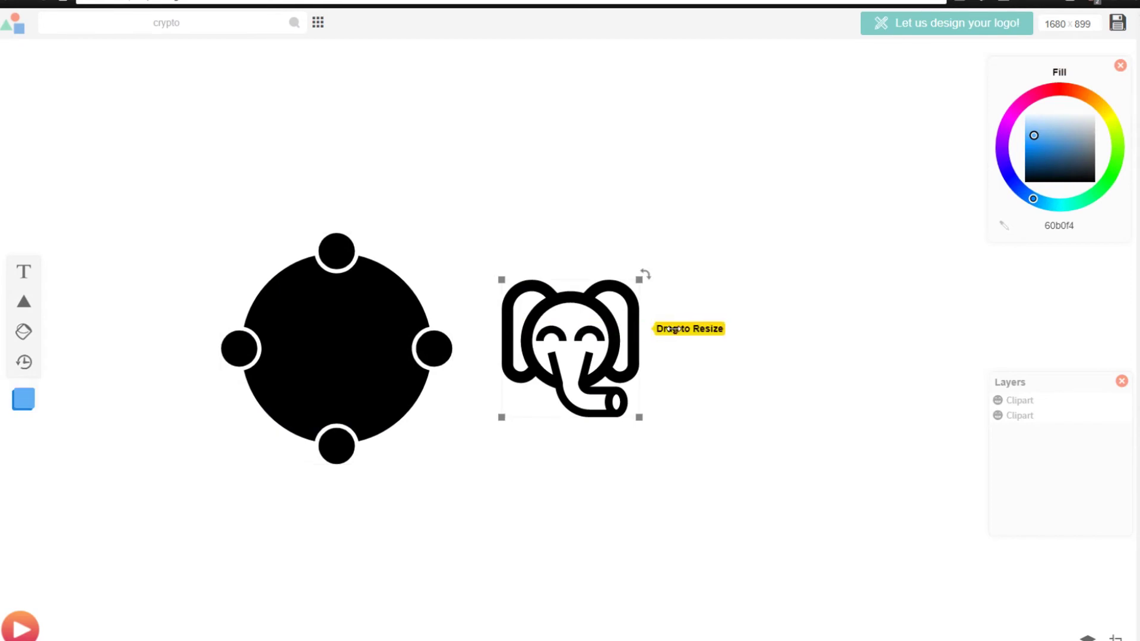
pyautogui.click(586, 339)
pyautogui.moveTo(585, 340); pyautogui.dragTo(609, 333)
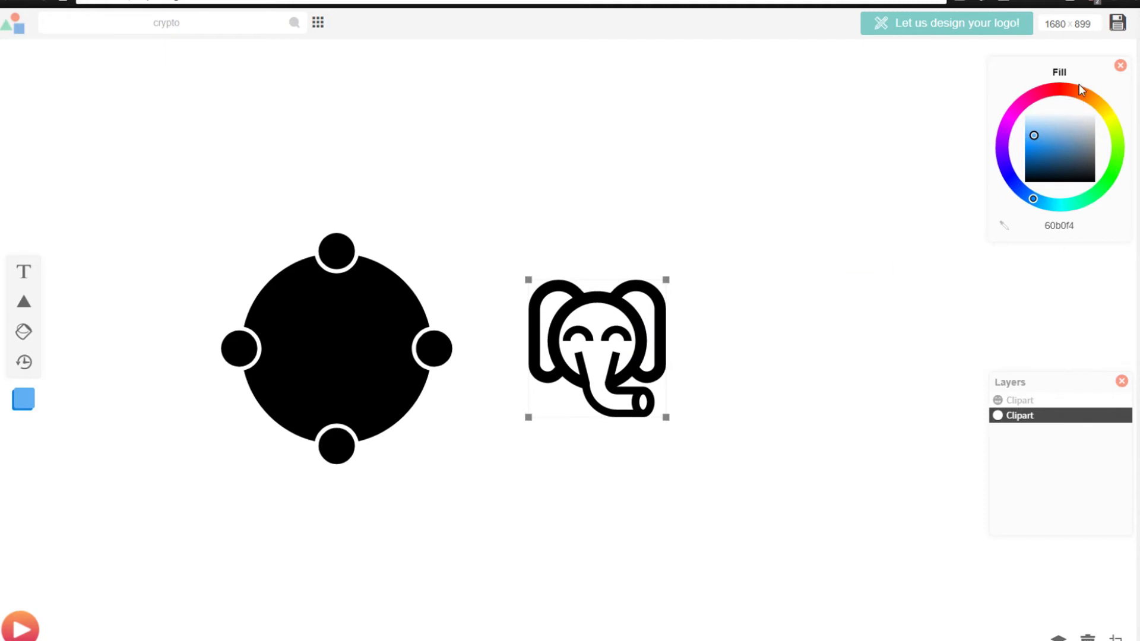
pyautogui.moveTo(1055, 89); pyautogui.dragTo(1031, 134)
pyautogui.moveTo(667, 276)
pyautogui.mouseDown()
pyautogui.moveTo(720, 235)
pyautogui.moveTo(651, 293)
pyautogui.mouseUp()
pyautogui.moveTo(279, 365); pyautogui.dragTo(341, 379)
# Step: Send the four-dot circle to back, enlarge it to about 424 px, and centre the elephant on it
pyautogui.rightClick(473, 346)
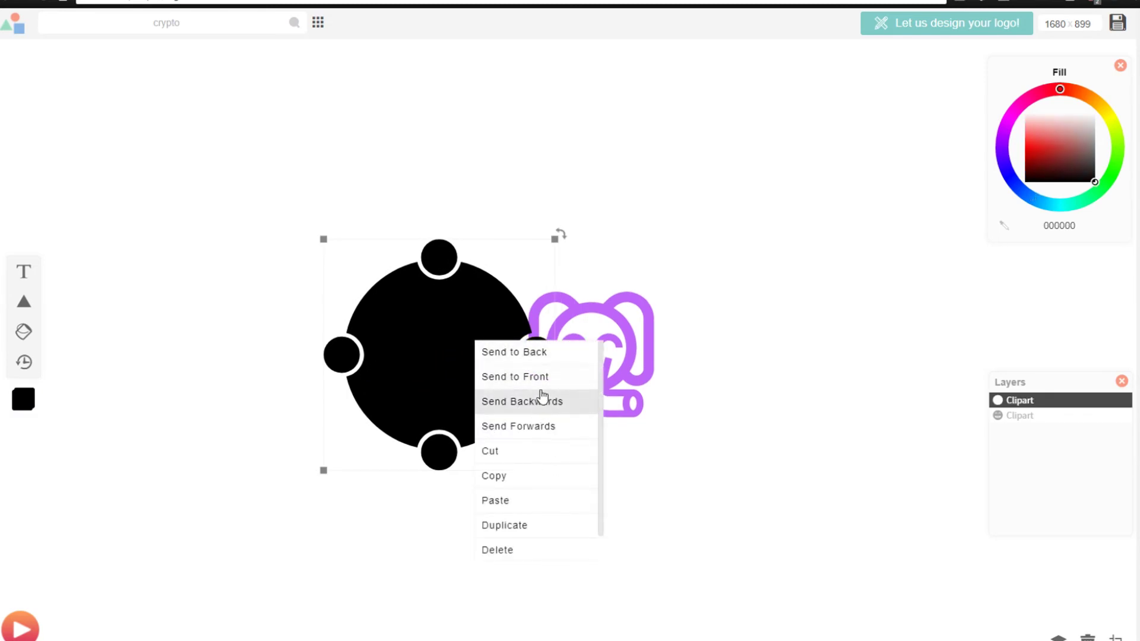
pyautogui.click(550, 353)
pyautogui.moveTo(393, 351); pyautogui.dragTo(546, 348)
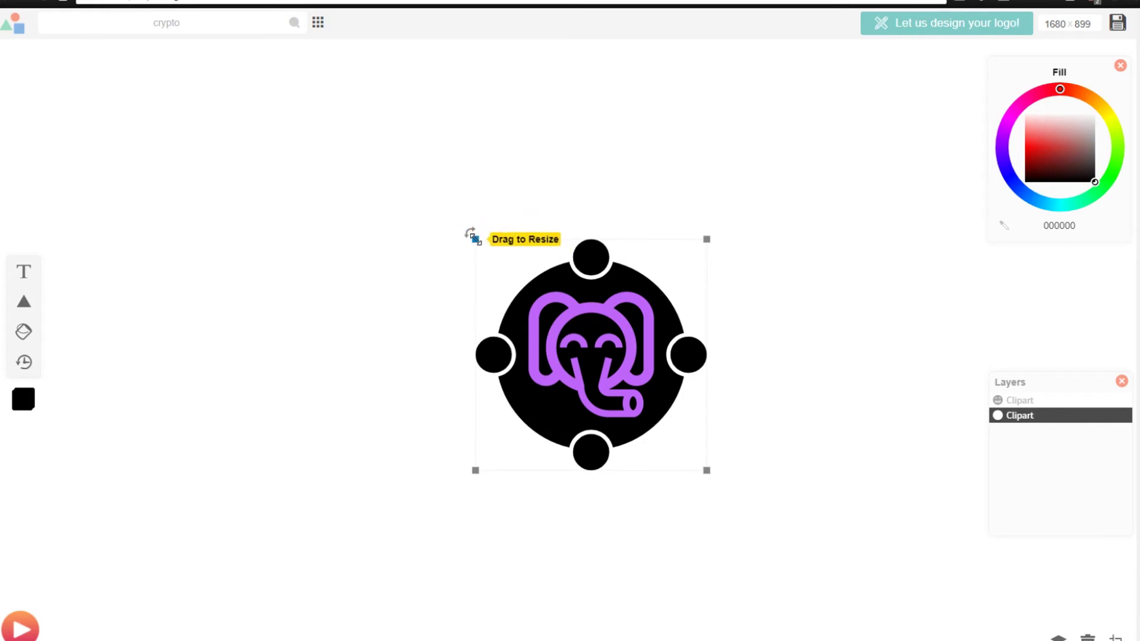
pyautogui.moveTo(472, 237); pyautogui.dragTo(415, 209)
pyautogui.moveTo(620, 294); pyautogui.dragTo(649, 298)
# Step: Set the background circle's fill colour to pale blue cde8ff
pyautogui.moveTo(1046, 138)
pyautogui.mouseDown()
pyautogui.moveTo(1071, 76)
pyautogui.moveTo(1055, 70)
pyautogui.mouseUp()
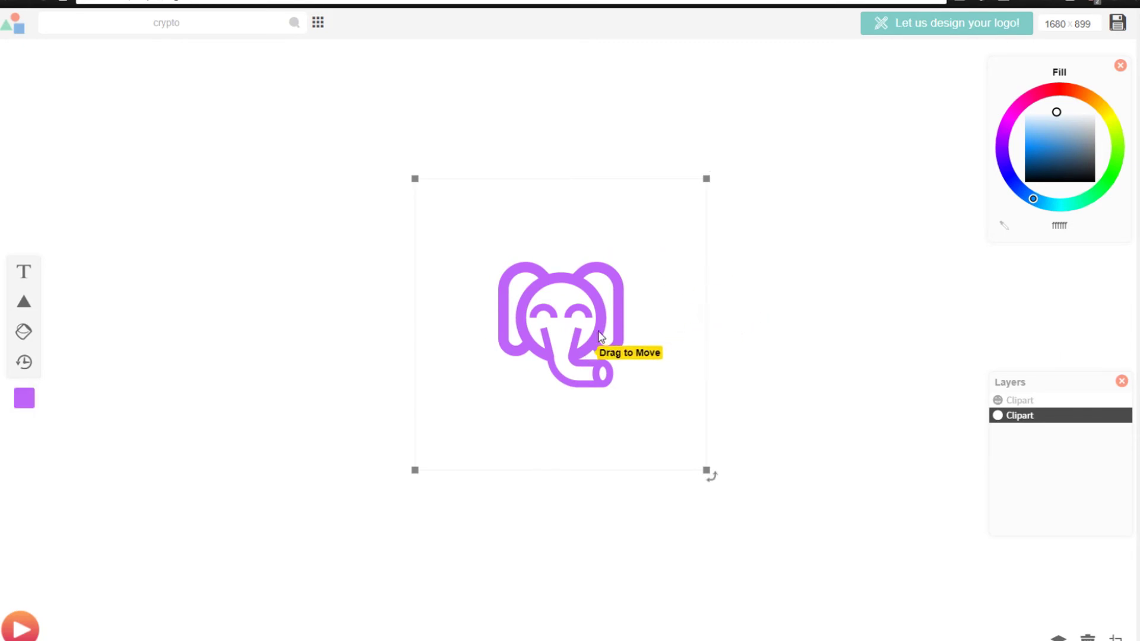
pyautogui.moveTo(1093, 127); pyautogui.dragTo(1077, 117)
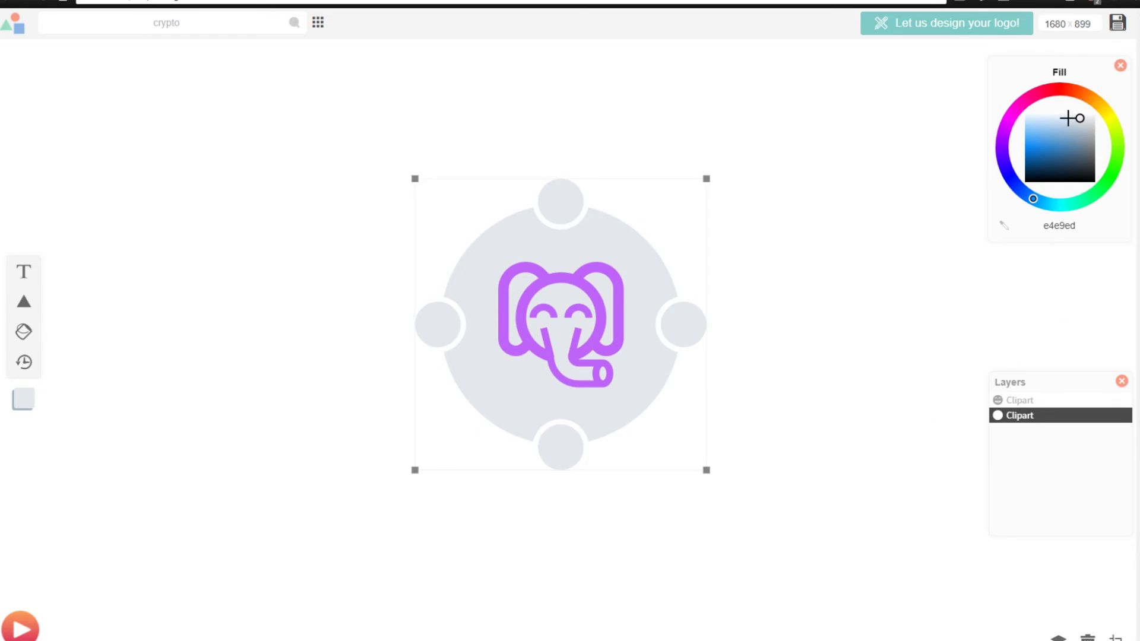
pyautogui.moveTo(1067, 117)
pyautogui.mouseDown()
pyautogui.moveTo(1061, 85)
pyautogui.moveTo(1057, 140)
pyautogui.moveTo(1061, 98)
pyautogui.moveTo(1048, 123)
pyautogui.moveTo(1059, 102)
pyautogui.moveTo(1083, 120)
pyautogui.moveTo(1089, 91)
pyautogui.moveTo(1121, 91)
pyautogui.moveTo(1095, 128)
pyautogui.moveTo(1095, 117)
pyautogui.moveTo(1022, 118)
pyautogui.mouseUp()
# Step: Nudge the elephant, then resize the pale blue circle to about 327 px, centred behind it
pyautogui.click(615, 287)
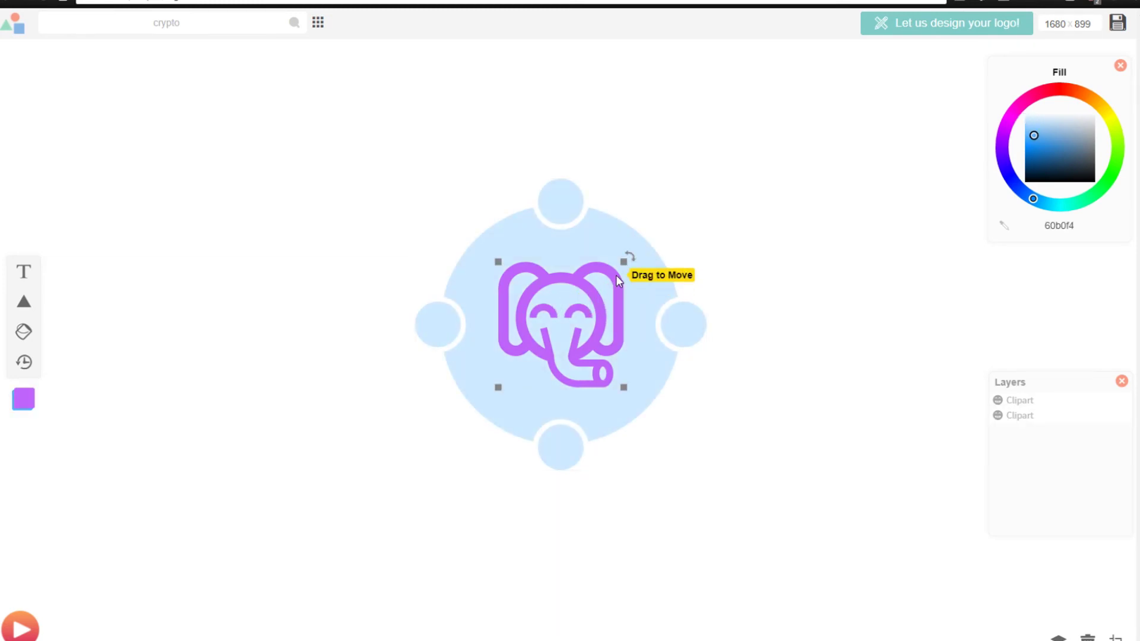
pyautogui.moveTo(615, 275); pyautogui.dragTo(592, 284)
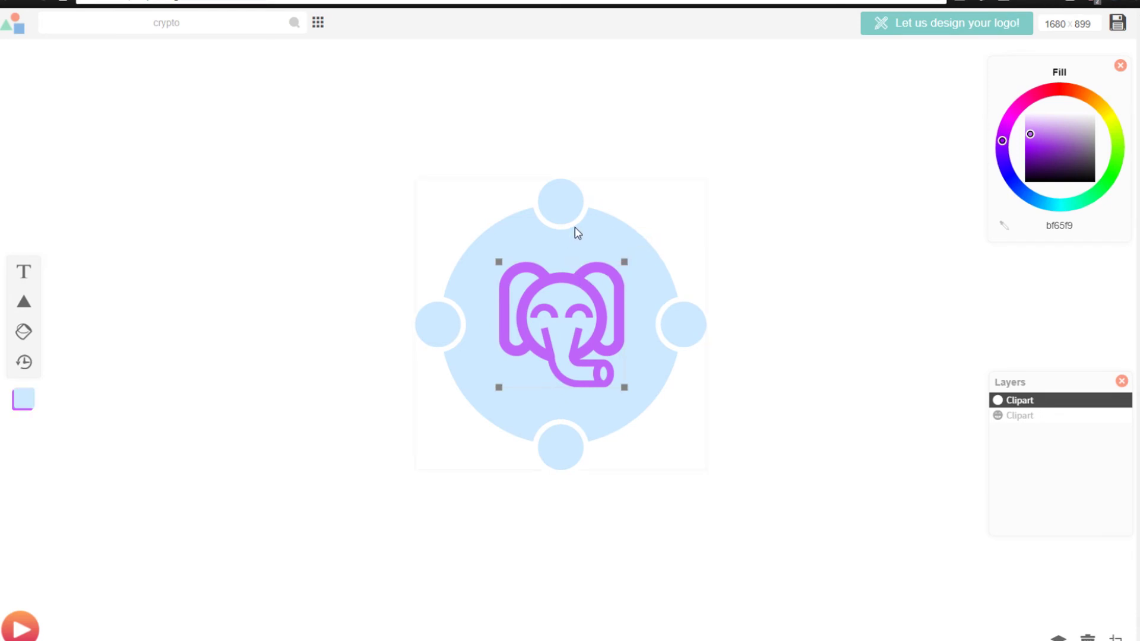
pyautogui.click(577, 232)
pyautogui.moveTo(410, 176); pyautogui.dragTo(493, 291)
pyautogui.moveTo(634, 358); pyautogui.dragTo(613, 337)
pyautogui.moveTo(668, 220); pyautogui.dragTo(686, 197)
pyautogui.moveTo(666, 295)
pyautogui.mouseDown()
pyautogui.moveTo(654, 308)
pyautogui.moveTo(649, 289)
pyautogui.moveTo(649, 301)
pyautogui.mouseUp()
pyautogui.click(683, 185)
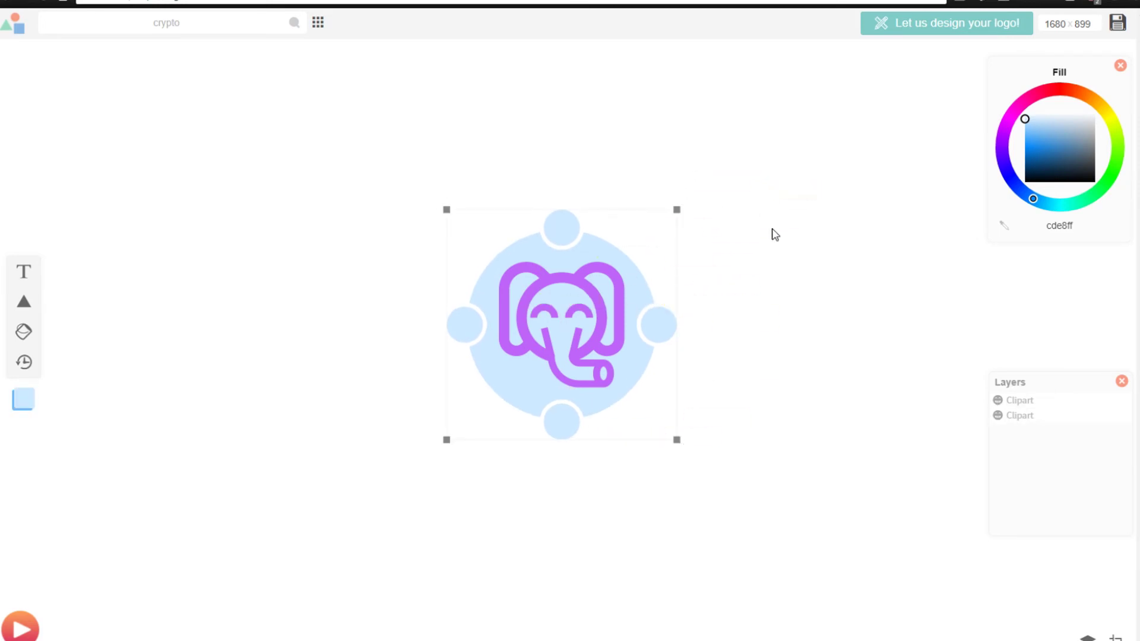
# Step: Select the purple elephant logo artwork on the canvas
pyautogui.click(594, 267)
# Step: Download the elephant logo as a free PNG and open the downloaded file
pyautogui.click(1117, 30)
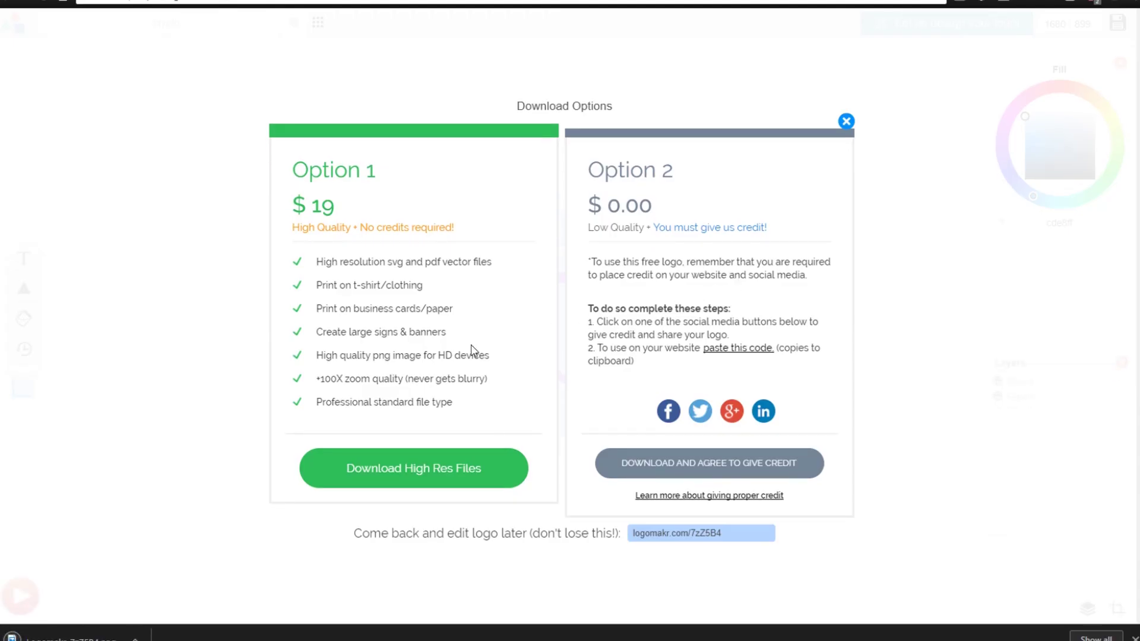
pyautogui.click(65, 637)
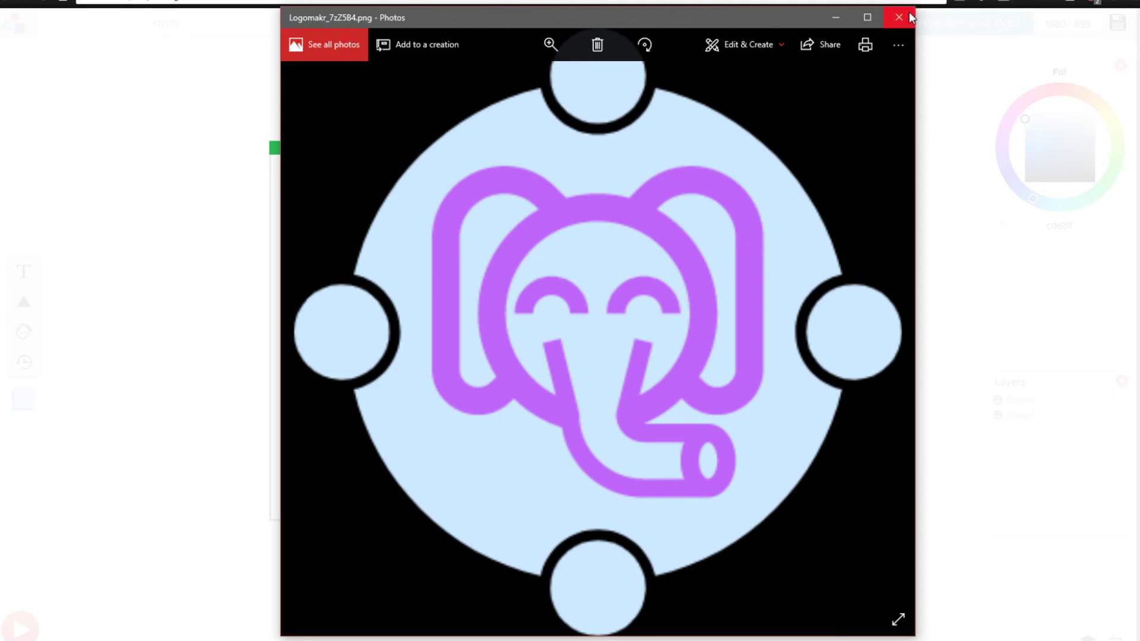
# Step: Shrink the Photos window showing Logomakr_7zZ5B4.png and briefly check the ... menu
pyautogui.moveTo(914, 8); pyautogui.dragTo(624, 295)
pyautogui.click(610, 335)
pyautogui.click(611, 333)
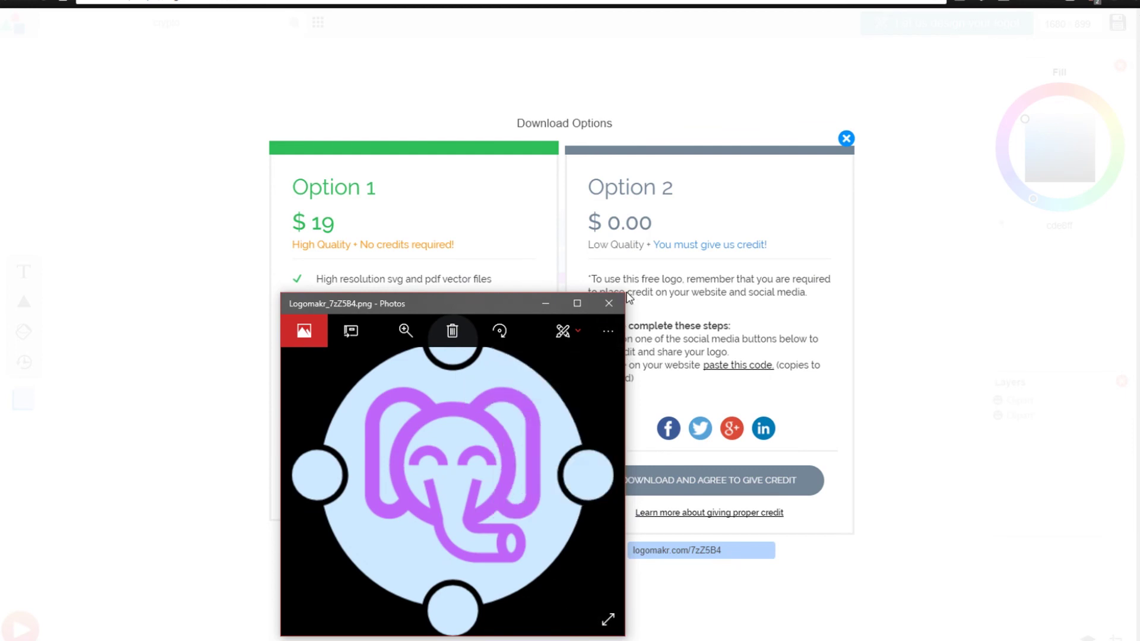
# Step: Zoom into the elephant image and reposition the Photos window over the download options
pyautogui.moveTo(459, 306); pyautogui.dragTo(545, 173)
pyautogui.click(496, 203)
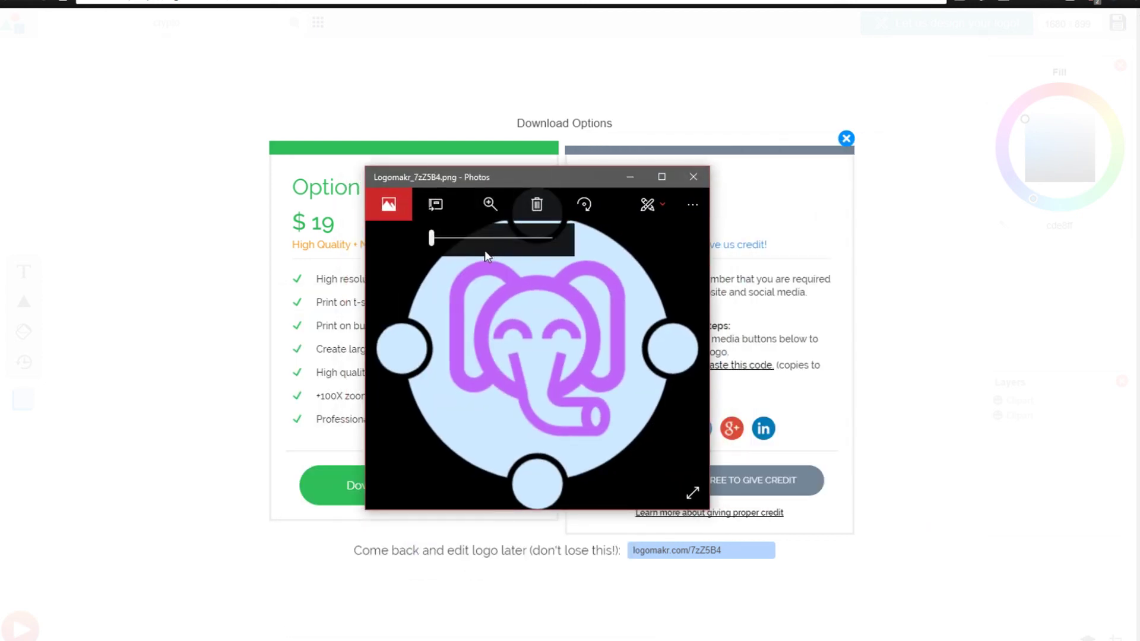
pyautogui.moveTo(434, 238)
pyautogui.mouseDown()
pyautogui.moveTo(449, 240)
pyautogui.moveTo(420, 239)
pyautogui.mouseUp()
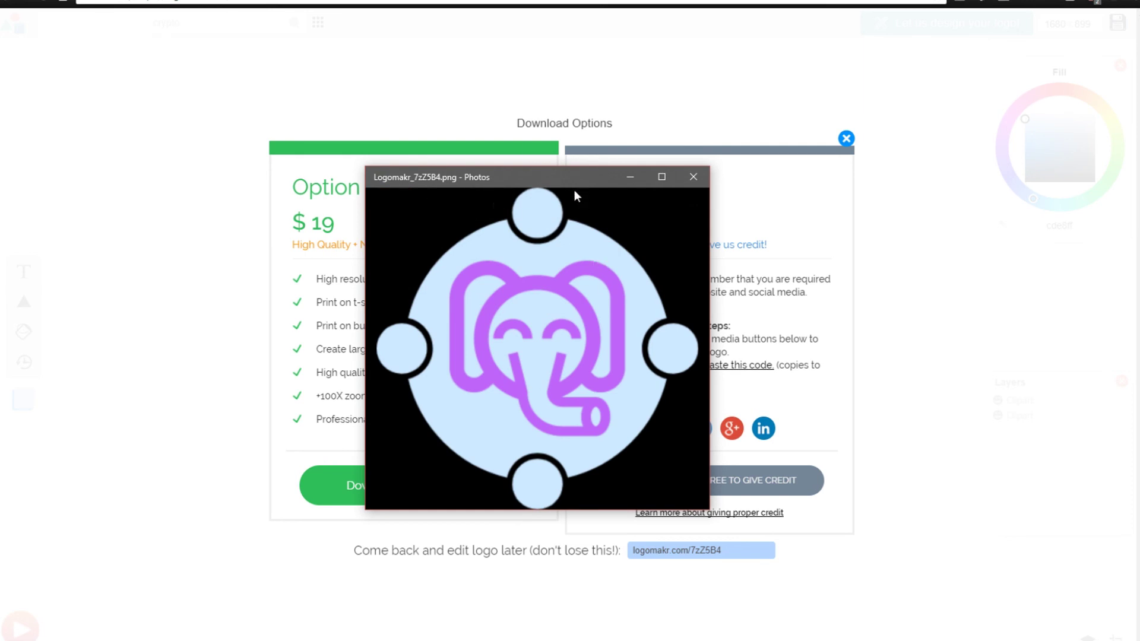
pyautogui.moveTo(579, 178); pyautogui.dragTo(597, 121)
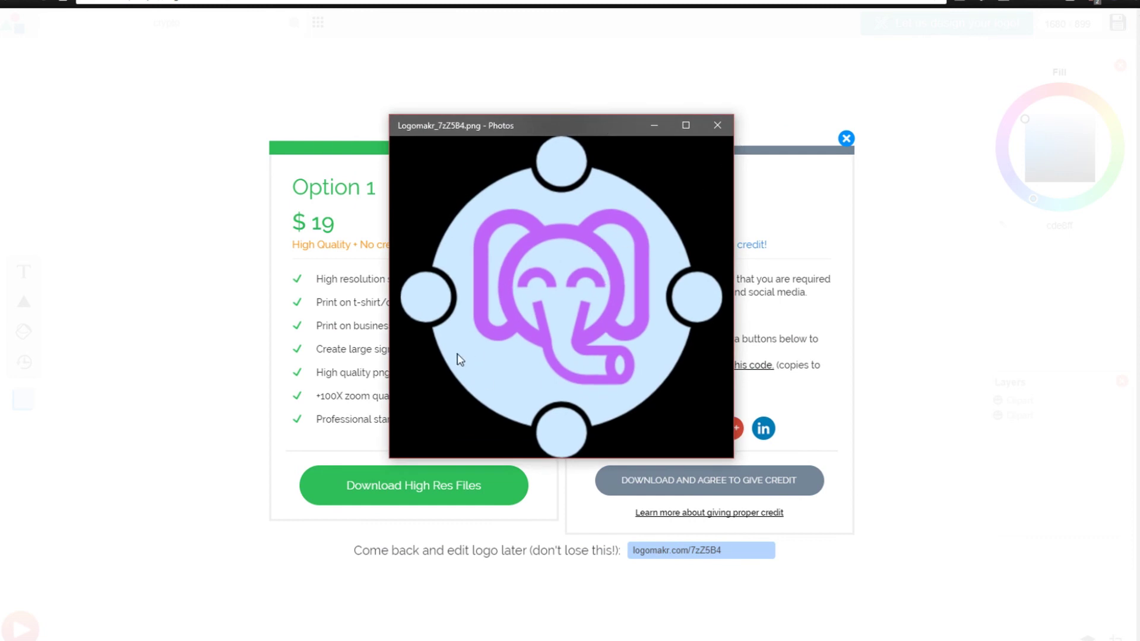
pyautogui.moveTo(577, 124); pyautogui.dragTo(588, 164)
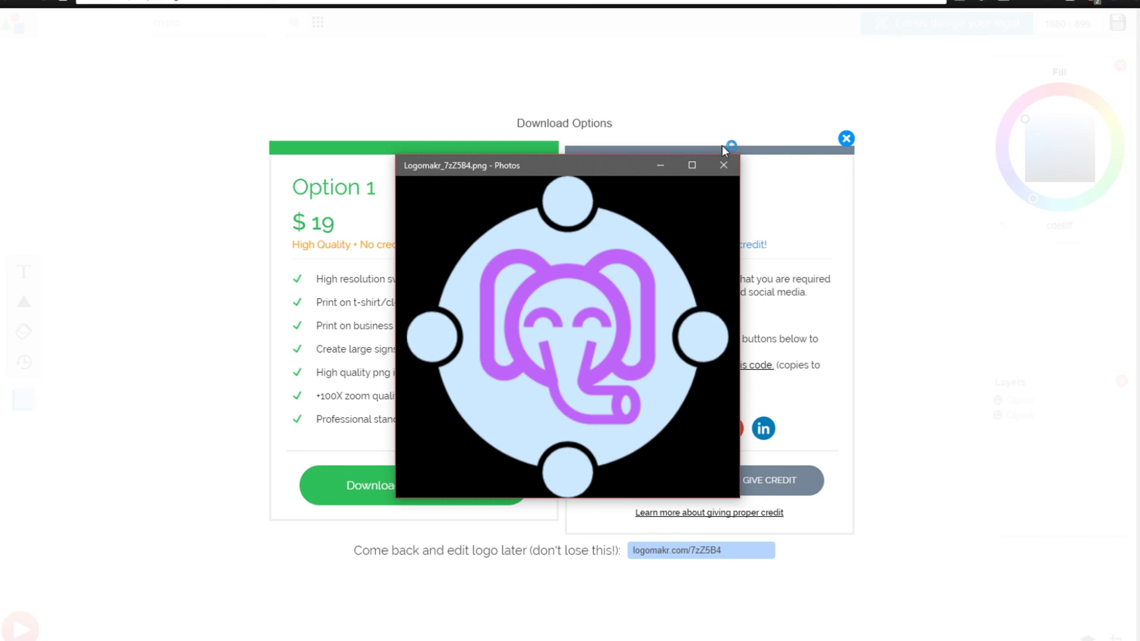
pyautogui.moveTo(633, 170)
pyautogui.mouseDown()
pyautogui.moveTo(640, 200)
pyautogui.moveTo(612, 151)
pyautogui.moveTo(634, 180)
pyautogui.mouseUp()
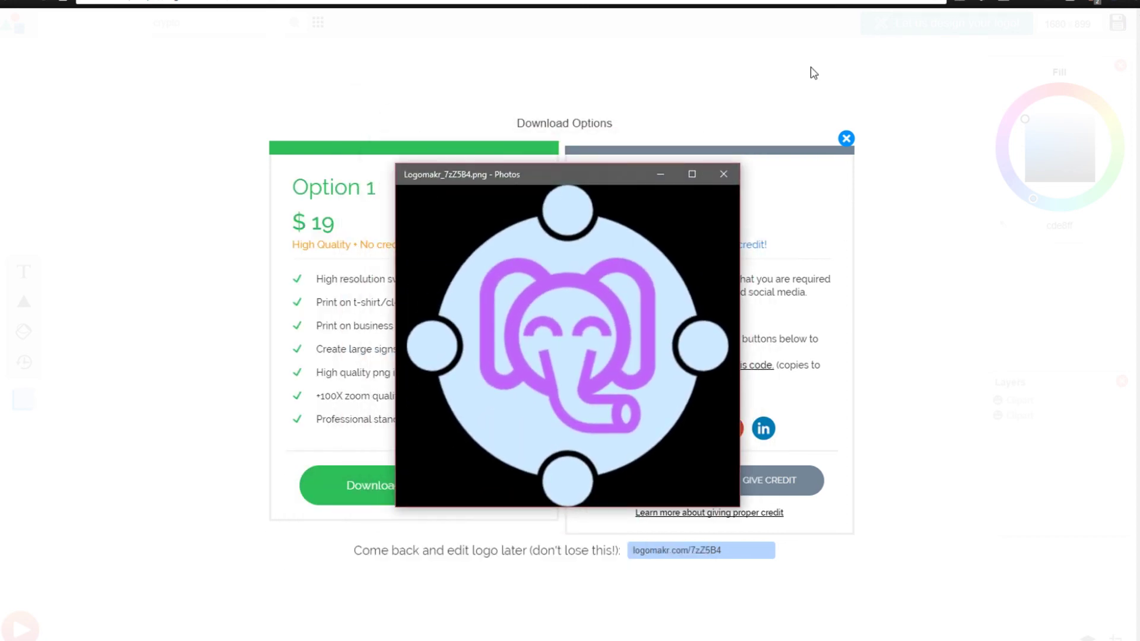